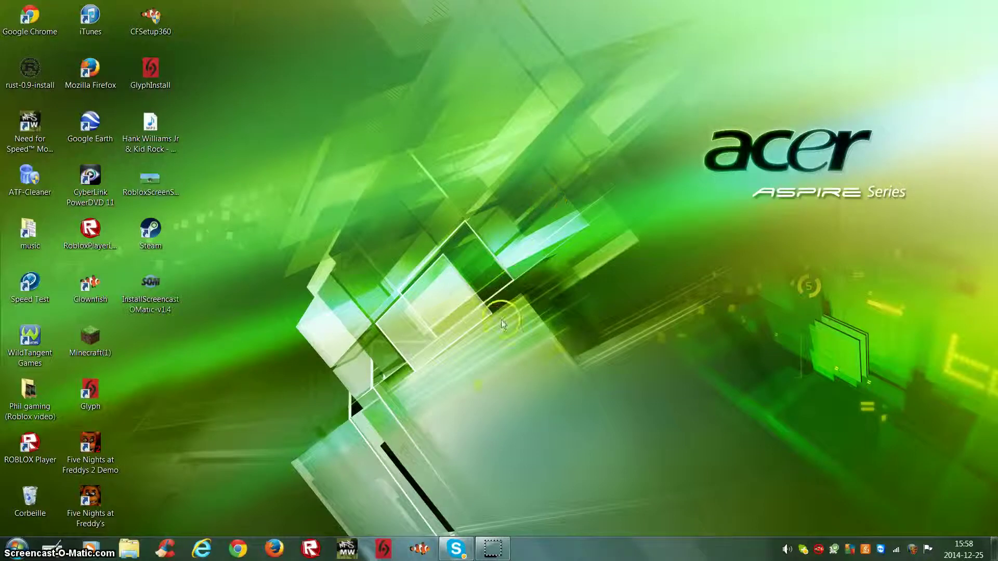
# Step: Bring up the desktop context menu, then dismiss it
pyautogui.rightClick(503, 323)
pyautogui.click(486, 269)
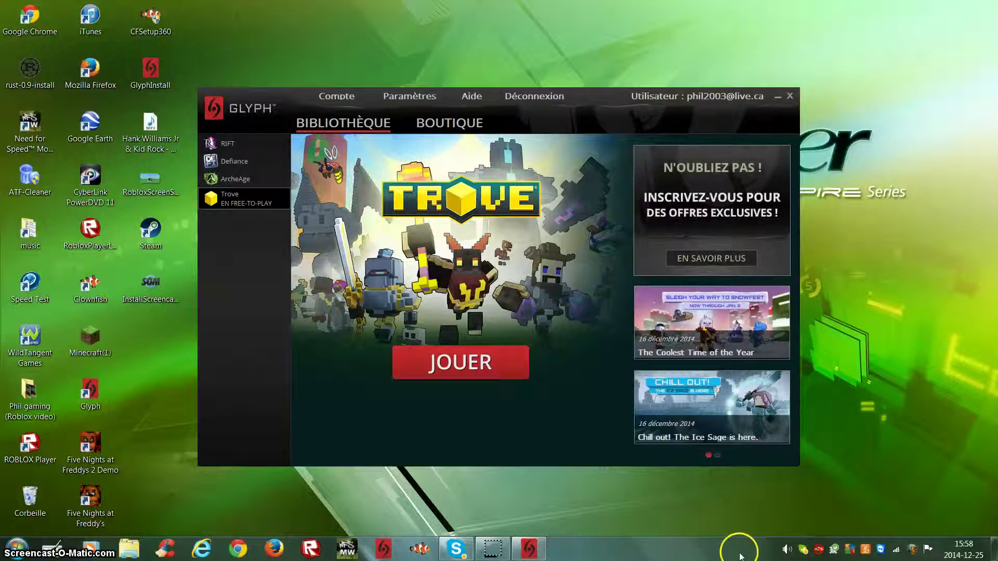
# Step: Launch Trove with JOUER and load into the Uncanny Valley home room
pyautogui.click(460, 361)
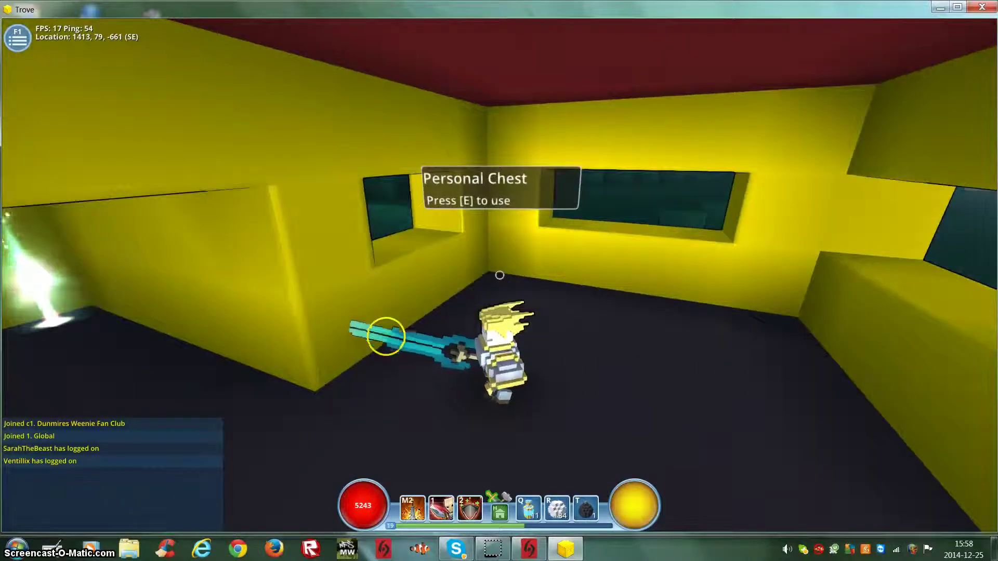
# Step: Switch to Gunslinger, then back to Knight, heal, and back out the doorway
pyautogui.press('e')
pyautogui.click(380, 236)
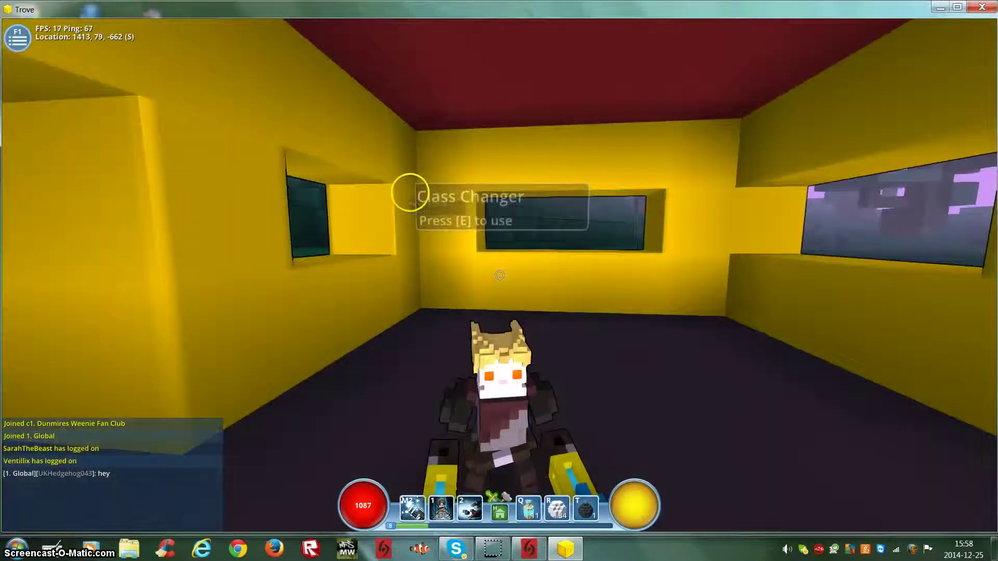
pyautogui.press('e')
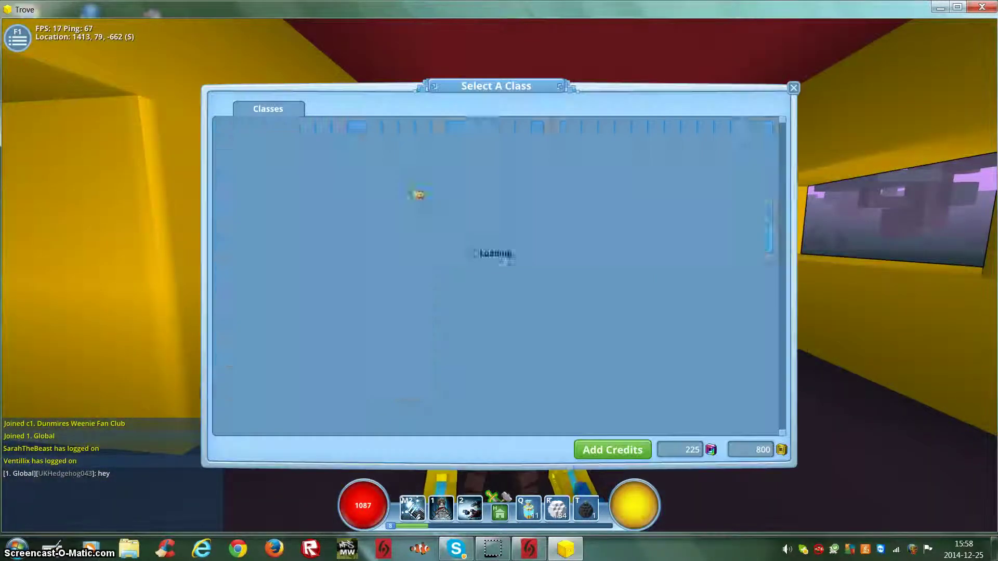
pyautogui.click(265, 236)
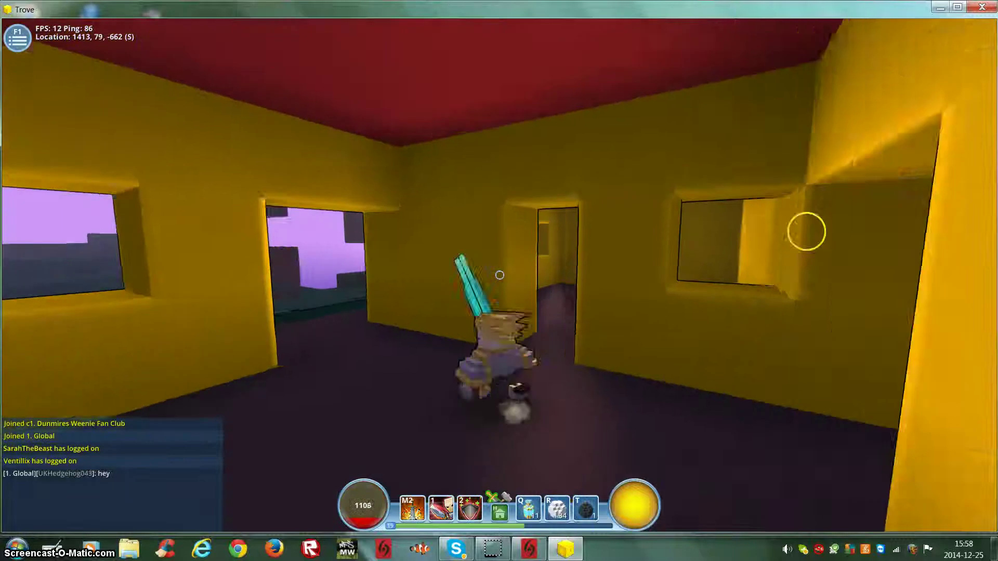
pyautogui.press('w')
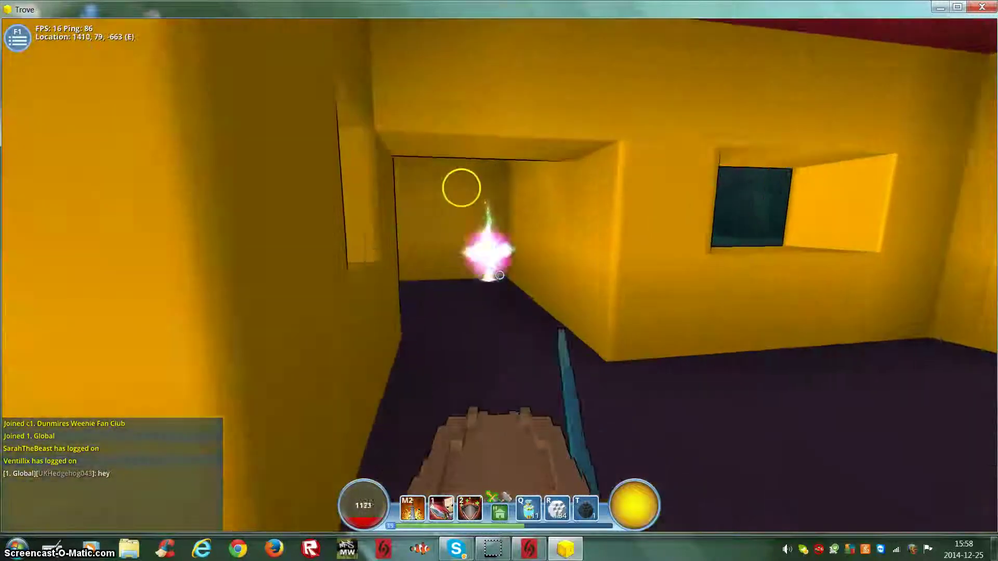
pyautogui.press('s')
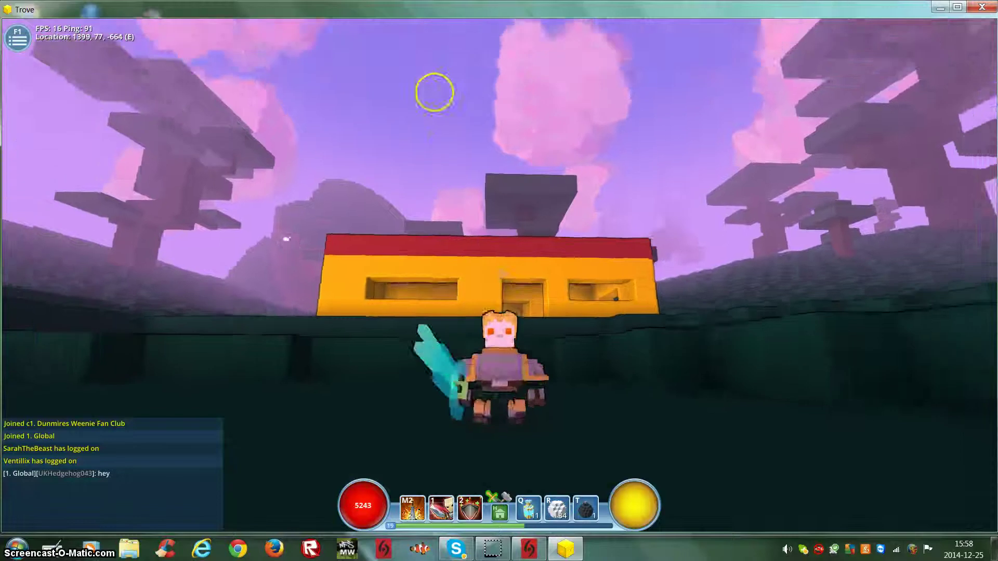
# Step: Look around outside, then walk into the yellow house and turn around inside
pyautogui.moveTo(436, 129)
pyautogui.mouseDown()
pyautogui.moveTo(755, 197)
pyautogui.moveTo(539, 277)
pyautogui.mouseUp()
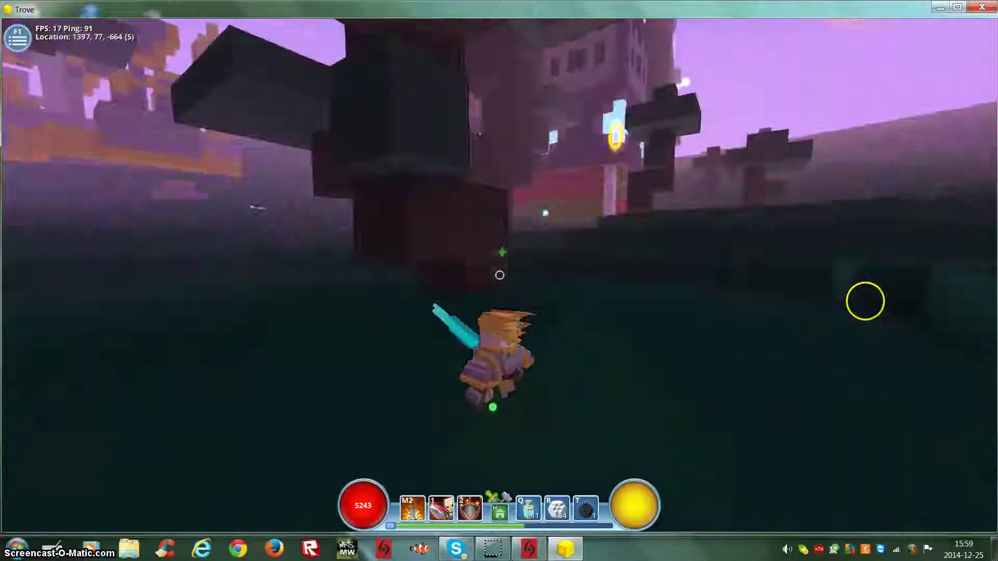
pyautogui.moveTo(988, 382); pyautogui.dragTo(806, 279)
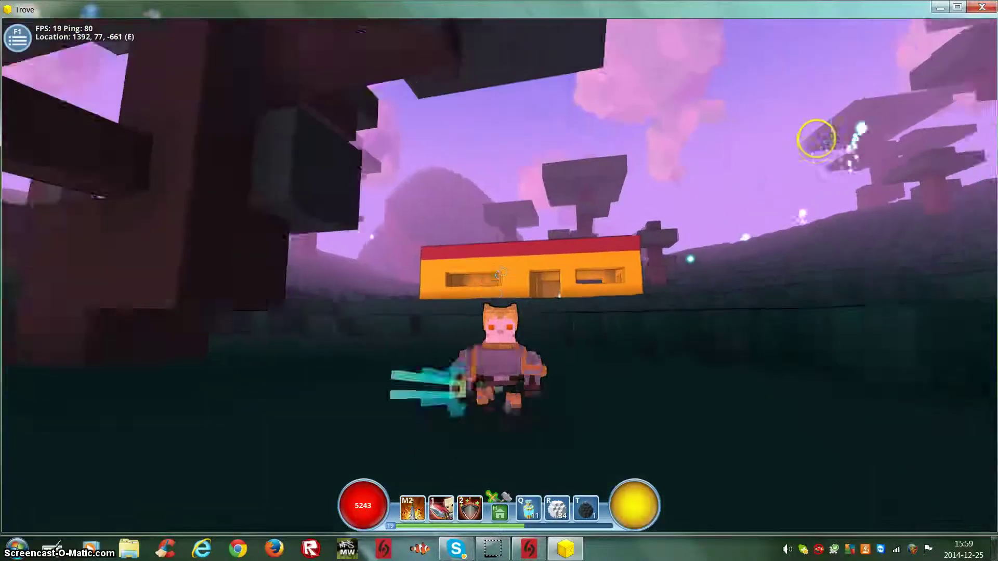
pyautogui.moveTo(761, 112)
pyautogui.mouseDown()
pyautogui.moveTo(195, 226)
pyautogui.moveTo(168, 215)
pyautogui.moveTo(175, 234)
pyautogui.moveTo(710, 412)
pyautogui.mouseUp()
pyautogui.press('w')
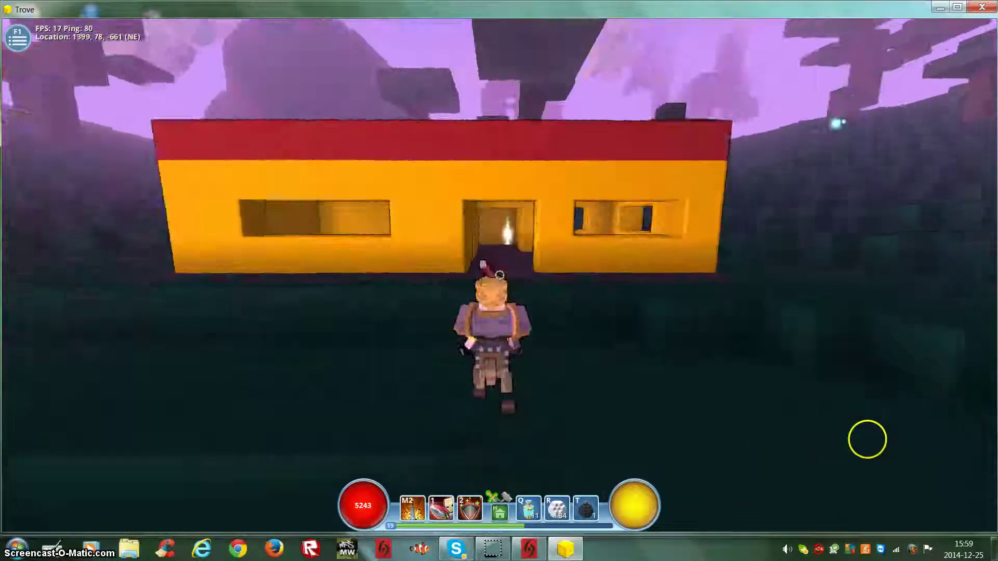
pyautogui.press('w')
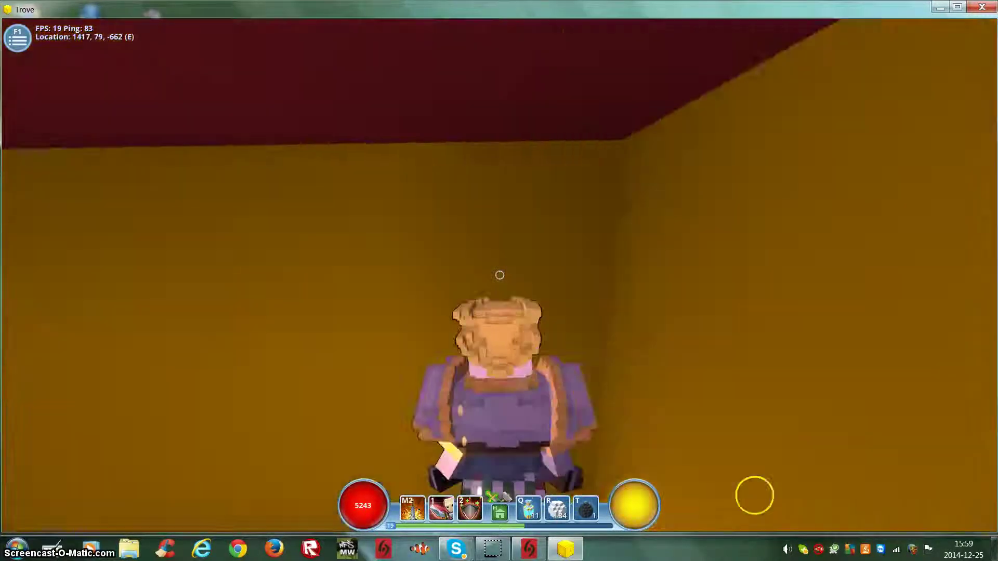
pyautogui.moveTo(884, 415)
pyautogui.mouseDown()
pyautogui.moveTo(157, 378)
pyautogui.moveTo(456, 278)
pyautogui.moveTo(255, 287)
pyautogui.moveTo(384, 319)
pyautogui.moveTo(336, 321)
pyautogui.moveTo(561, 304)
pyautogui.moveTo(556, 370)
pyautogui.moveTo(637, 209)
pyautogui.moveTo(94, 327)
pyautogui.moveTo(107, 192)
pyautogui.moveTo(389, 265)
pyautogui.mouseUp()
# Step: Walk out into the purple forest and run back through the yellow house
pyautogui.press('w')
pyautogui.press('w')
pyautogui.press('w')
pyautogui.press('w')
# Step: Leave the house, ride the raptor mount onto the red roof, and exit the game
pyautogui.press('s')
pyautogui.press('w')
pyautogui.press('z')
pyautogui.press('w')
pyautogui.press('space')
pyautogui.press('w')
pyautogui.click(496, 313)
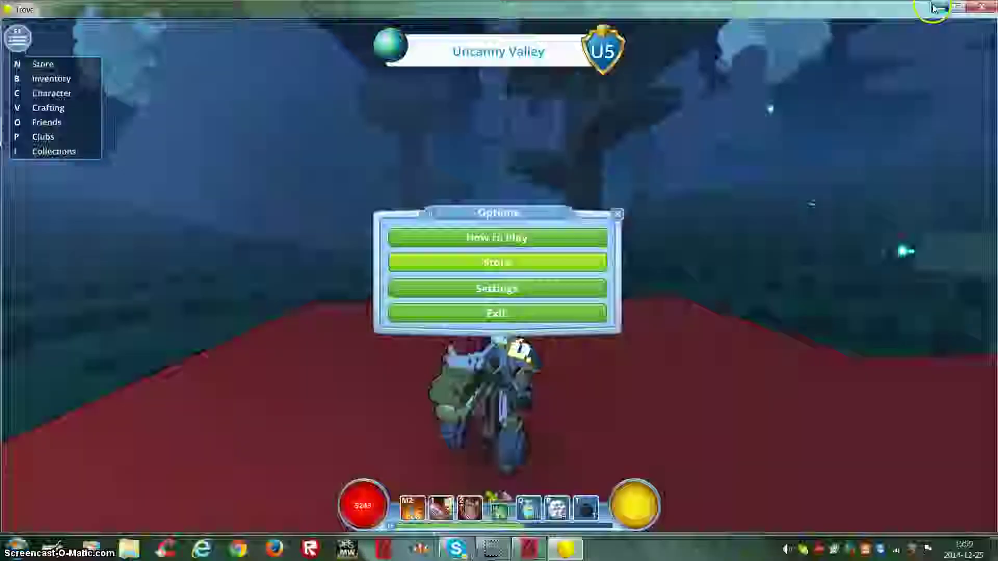